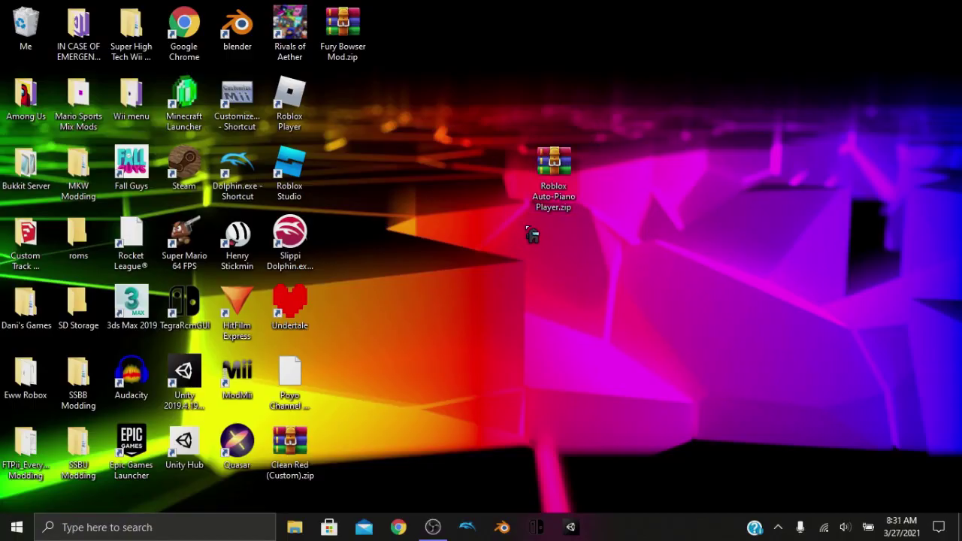
pyautogui.moveTo(526, 243); pyautogui.dragTo(586, 134)
pyautogui.click(588, 138)
pyautogui.moveTo(579, 223); pyautogui.dragTo(523, 142)
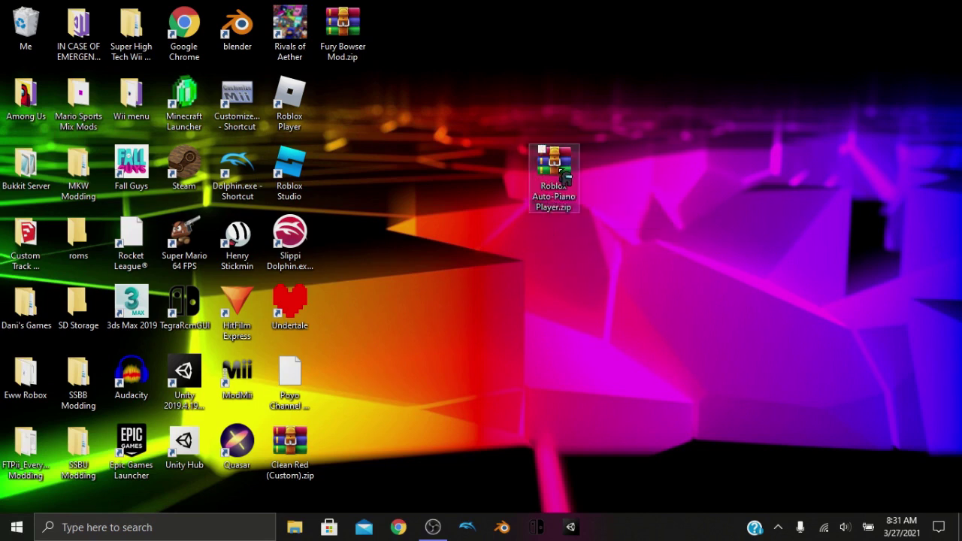
# Step: Extract Roblox Auto-Piano Player.zip into its own folder and place that folder beside the archive on the desktop
pyautogui.click(560, 189)
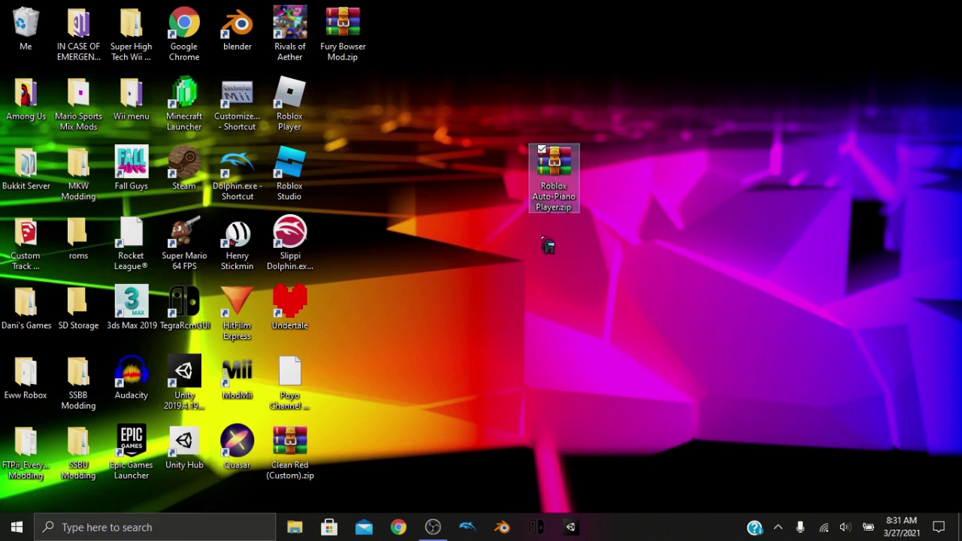
pyautogui.rightClick(549, 170)
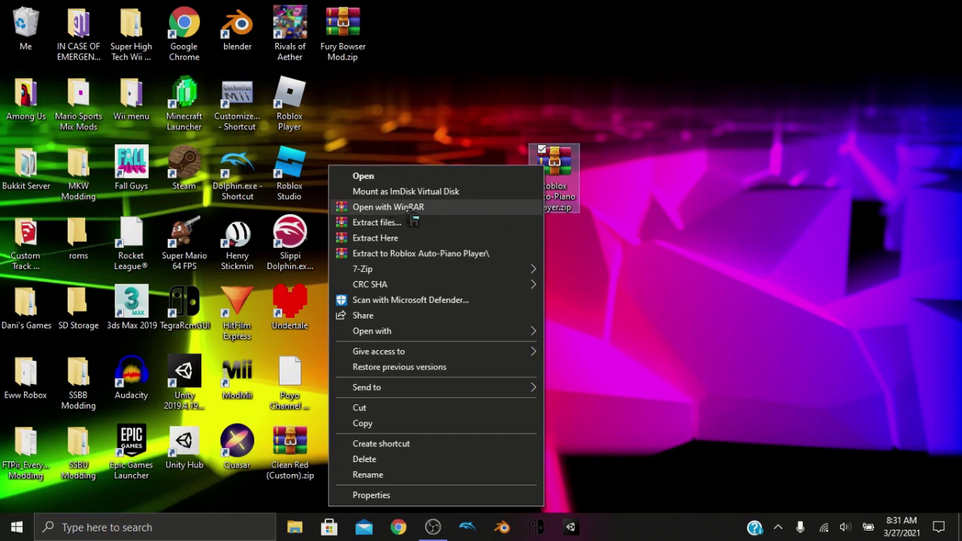
pyautogui.click(415, 253)
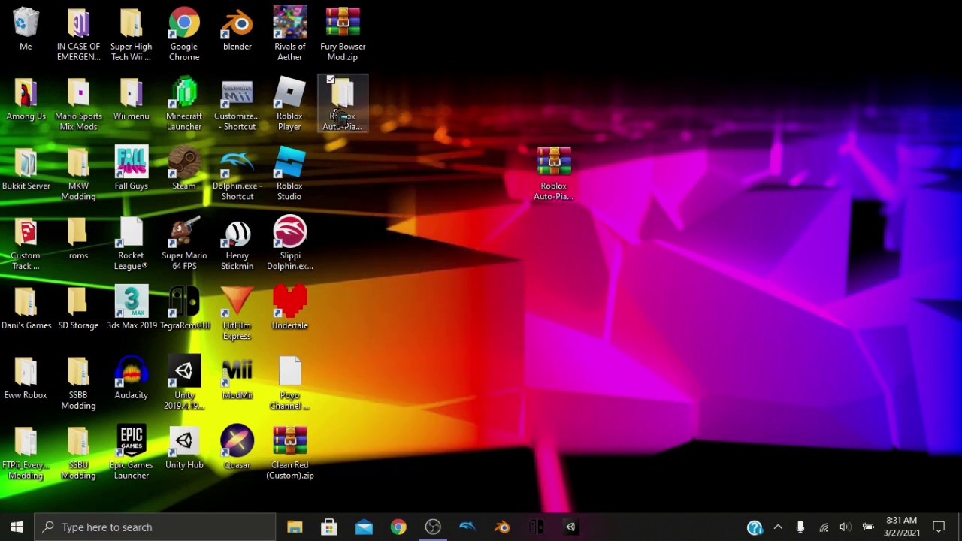
pyautogui.moveTo(336, 113); pyautogui.dragTo(608, 179)
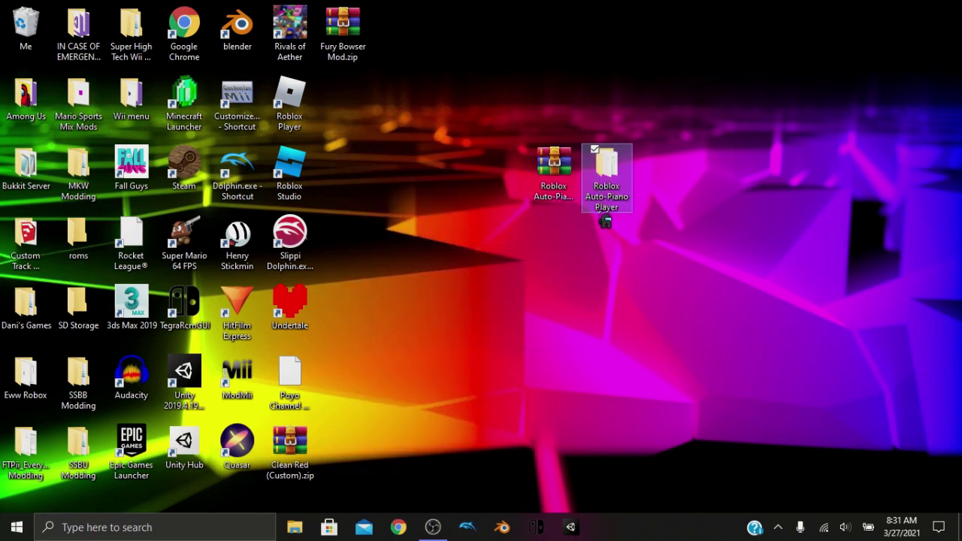
# Step: Open the extracted Roblox Auto-Piano Player folder and launch Roblox Auto-Piano Player.exe
pyautogui.doubleClick(610, 178)
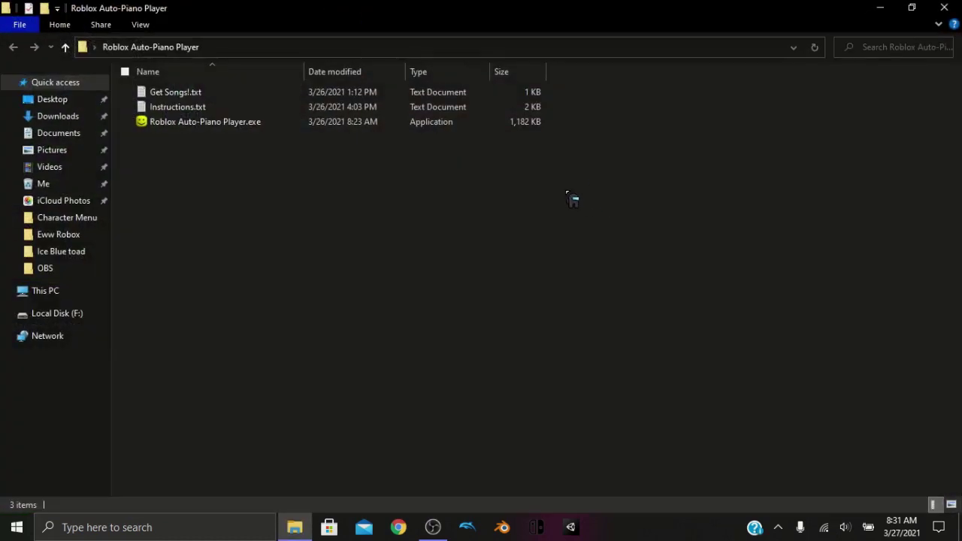
pyautogui.moveTo(599, 243); pyautogui.dragTo(449, 118)
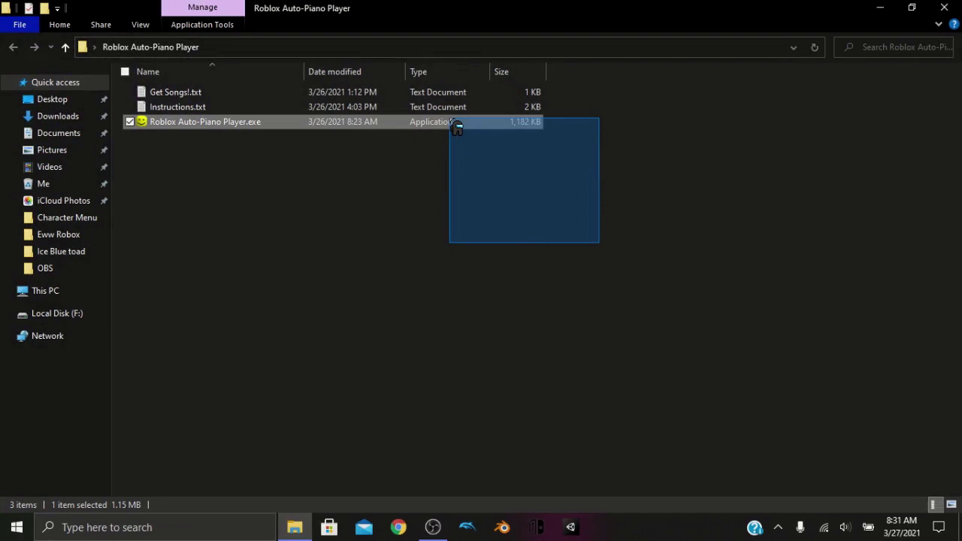
pyautogui.click(424, 164)
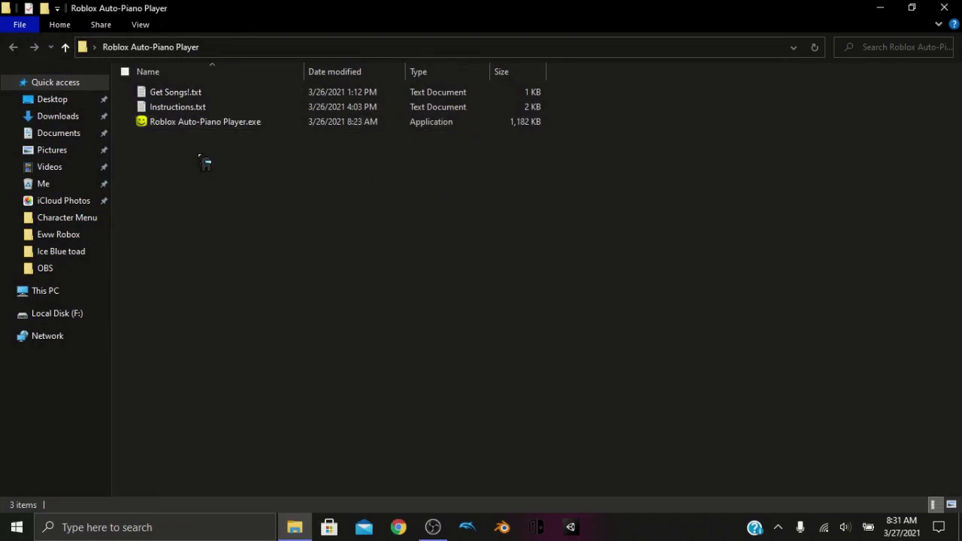
pyautogui.moveTo(201, 157); pyautogui.dragTo(470, 160)
pyautogui.click(378, 123)
pyautogui.doubleClick(378, 123)
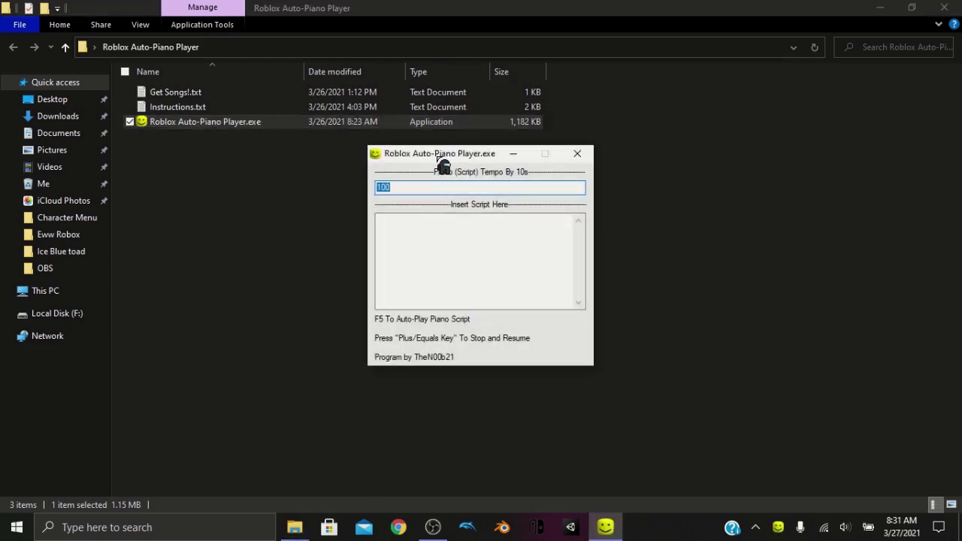
pyautogui.moveTo(442, 165); pyautogui.dragTo(518, 181)
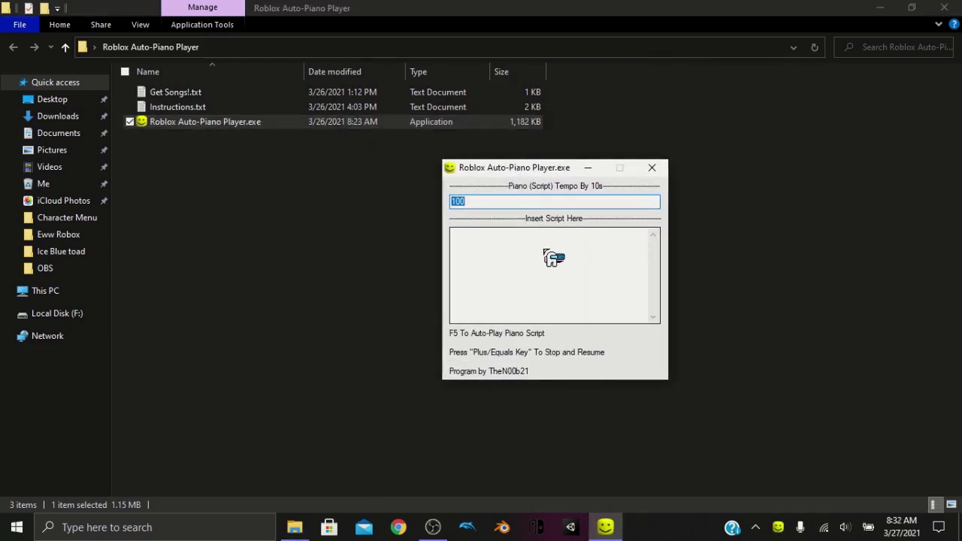
pyautogui.click(543, 284)
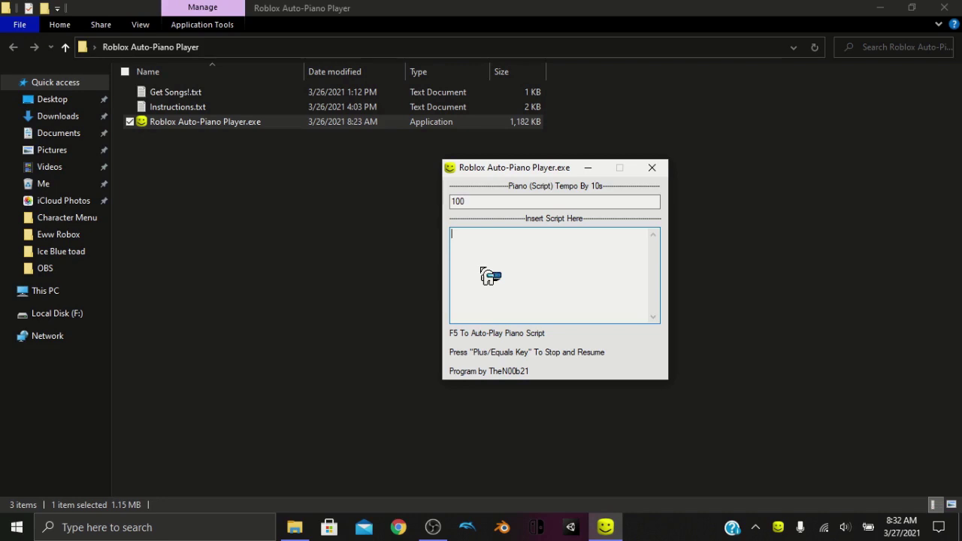
# Step: Open Get Songs!.txt from the extracted folder, examine the link to the song scripts, and close the file
pyautogui.click(343, 264)
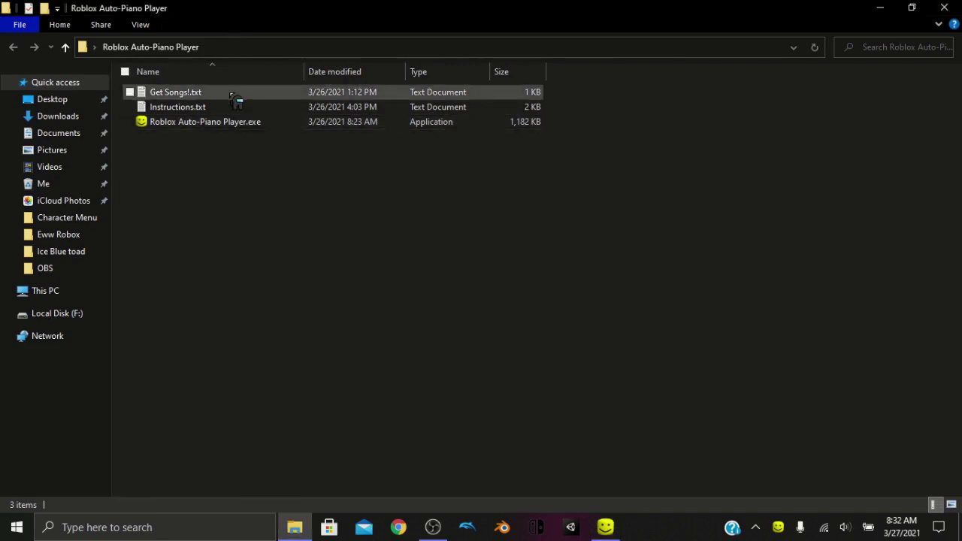
pyautogui.doubleClick(236, 100)
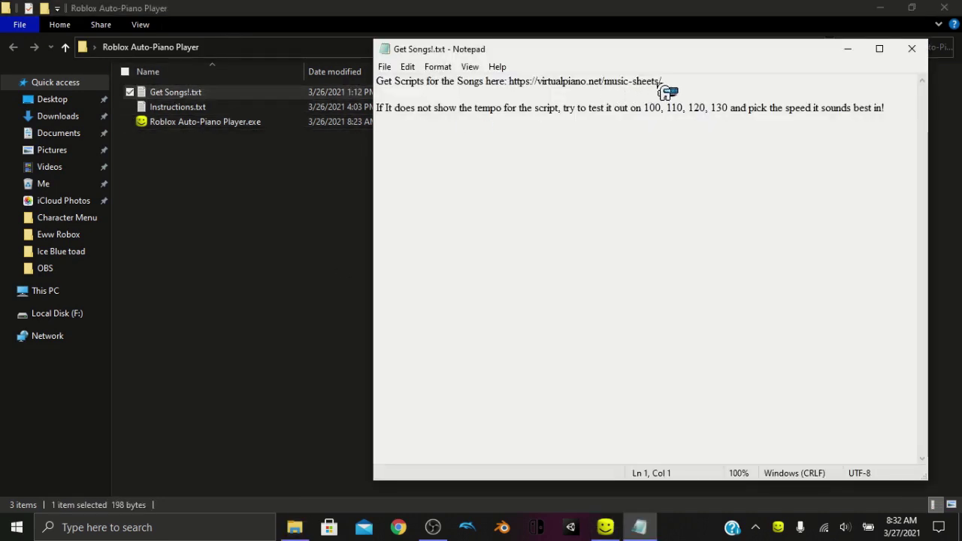
pyautogui.moveTo(671, 89); pyautogui.dragTo(517, 89)
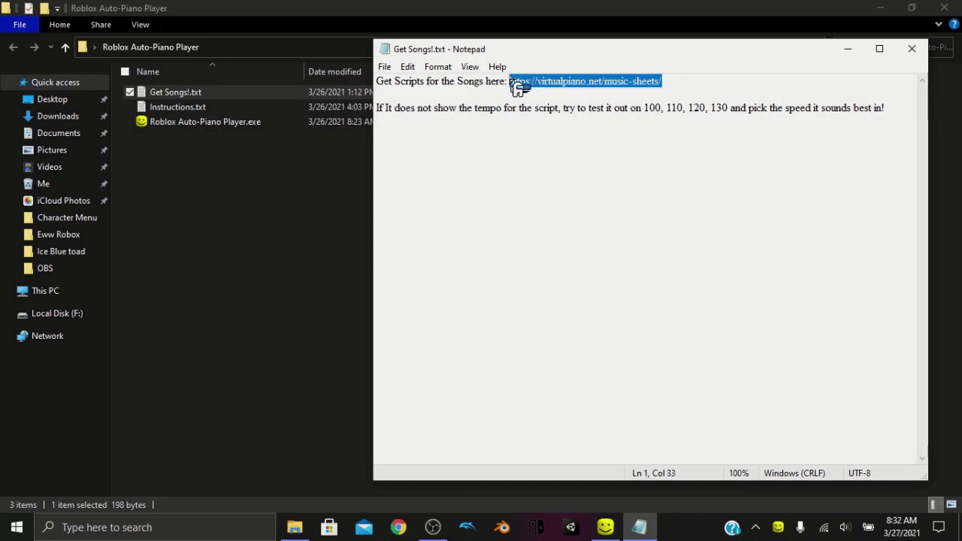
pyautogui.click(519, 89)
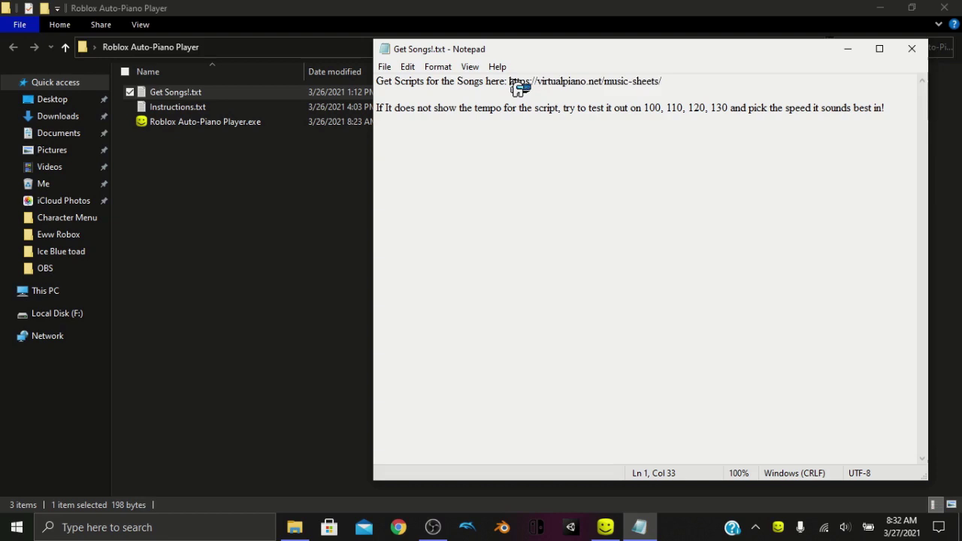
pyautogui.moveTo(518, 88)
pyautogui.mouseDown()
pyautogui.moveTo(675, 88)
pyautogui.moveTo(516, 90)
pyautogui.mouseUp()
pyautogui.click(914, 50)
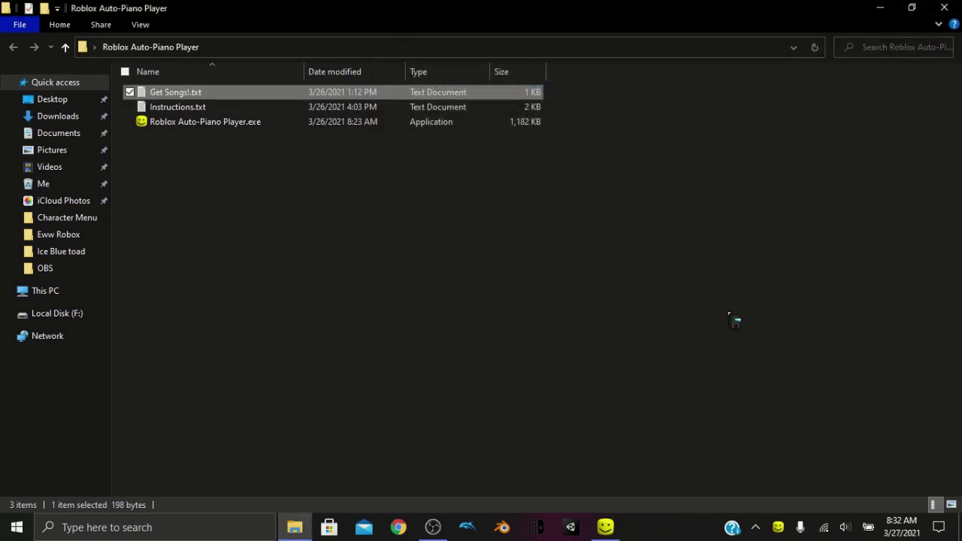
# Step: Return to the auto-piano player and paste the copied song script into its script area
pyautogui.click(606, 526)
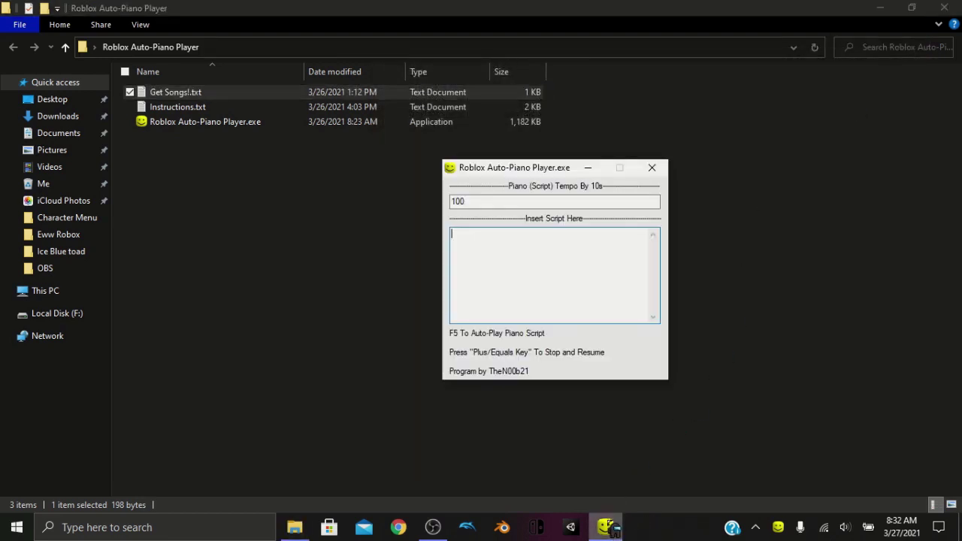
pyautogui.click(495, 257)
pyautogui.hotkey('ctrl', 'v')
pyautogui.scroll(15, 496, 257)
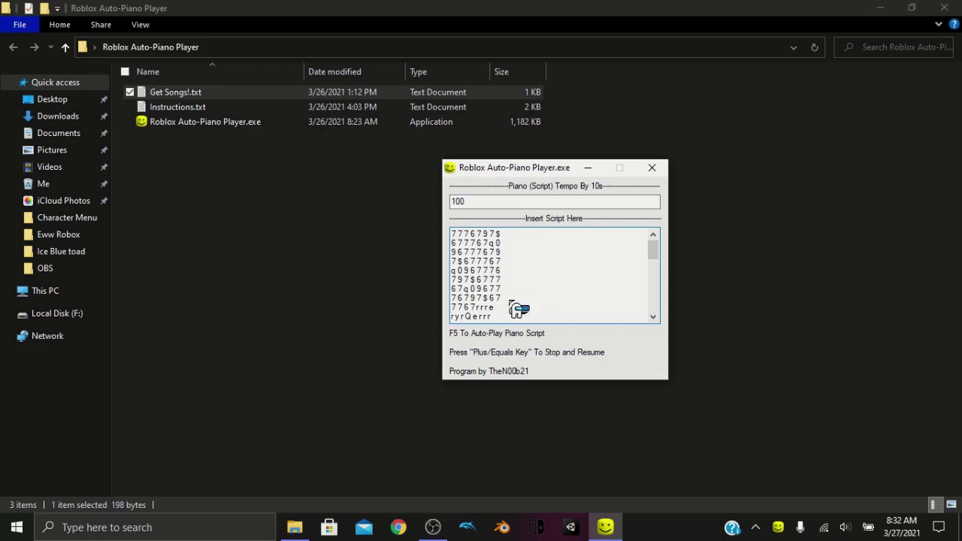
pyautogui.moveTo(513, 239); pyautogui.dragTo(525, 304)
pyautogui.scroll(5, 524, 305)
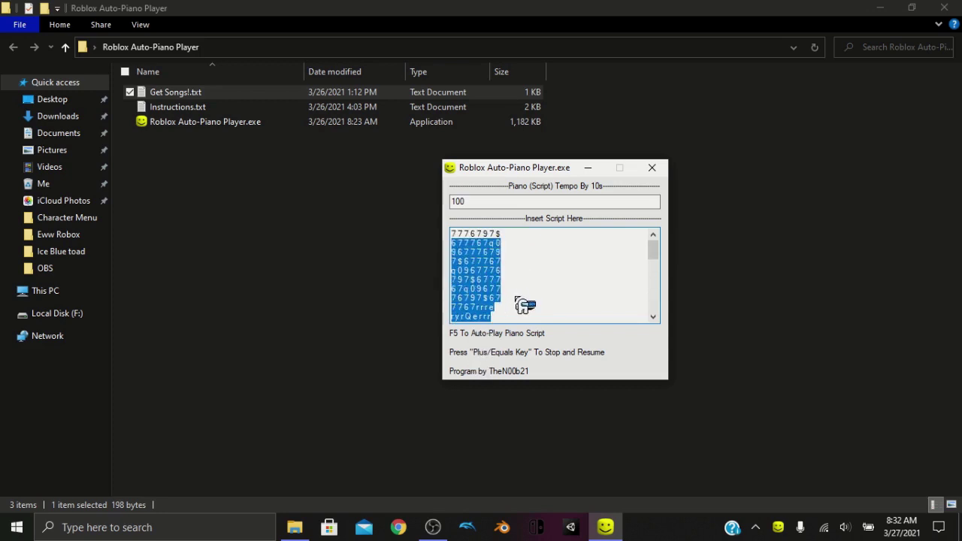
pyautogui.click(511, 265)
pyautogui.moveTo(514, 247); pyautogui.dragTo(478, 256)
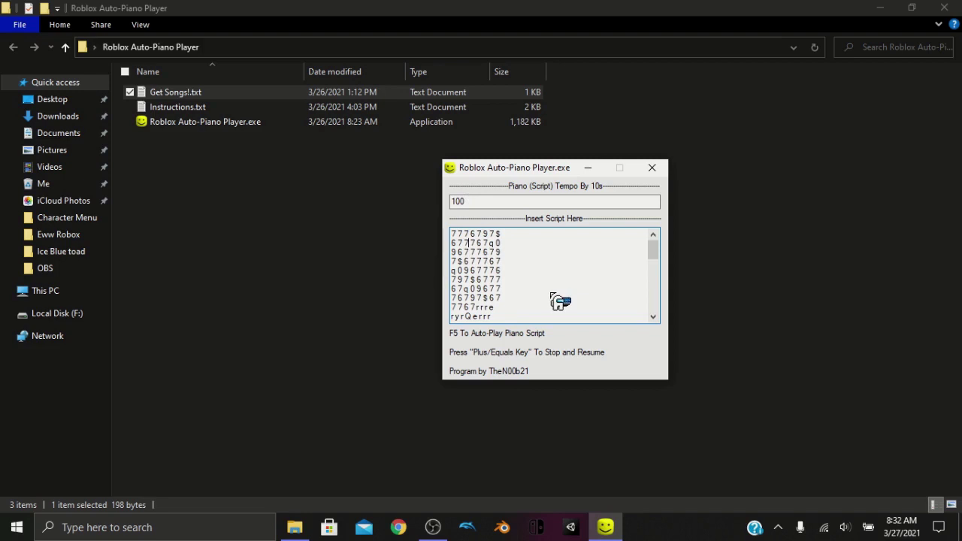
# Step: Set the piano script tempo to 120
pyautogui.moveTo(483, 201)
pyautogui.mouseDown()
pyautogui.moveTo(481, 213)
pyautogui.moveTo(461, 212)
pyautogui.moveTo(500, 208)
pyautogui.mouseUp()
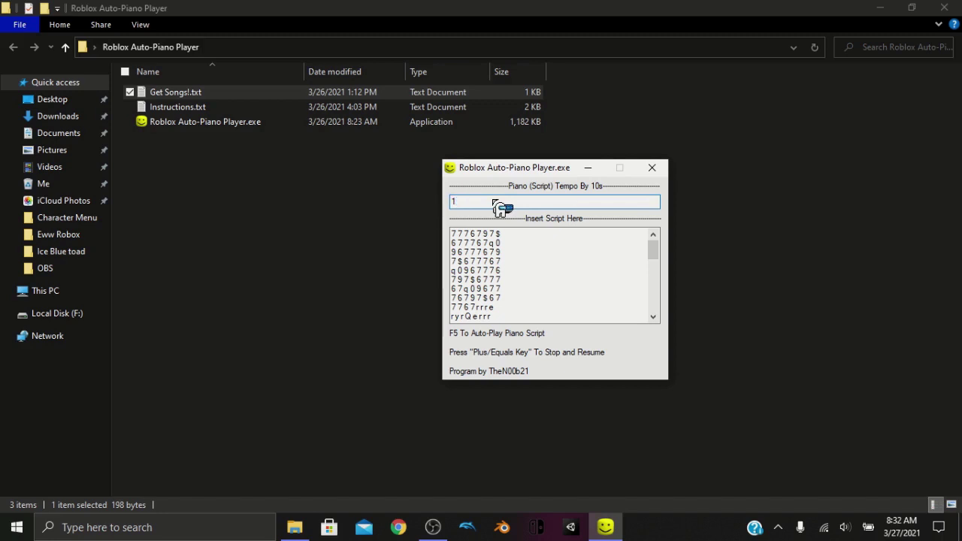
pyautogui.write('120')
pyautogui.click(512, 244)
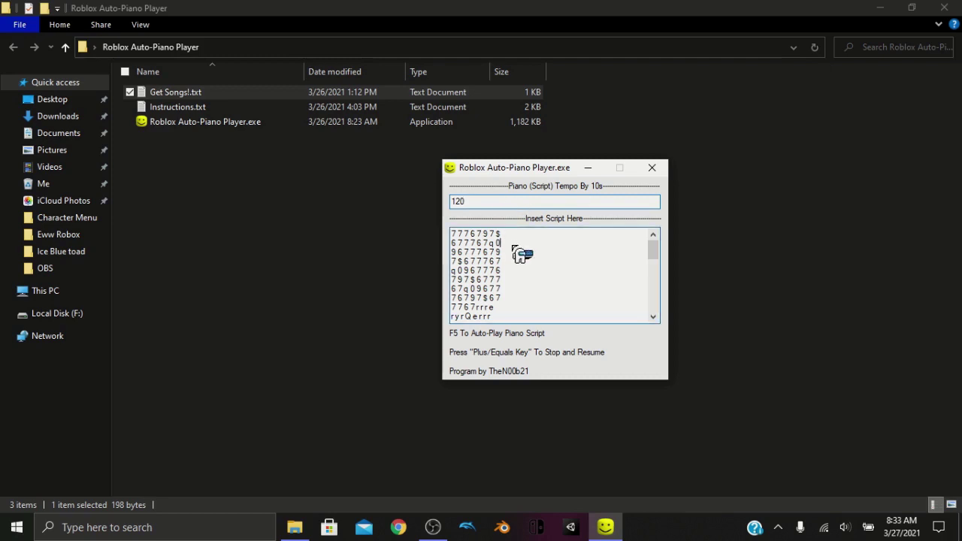
pyautogui.click(483, 203)
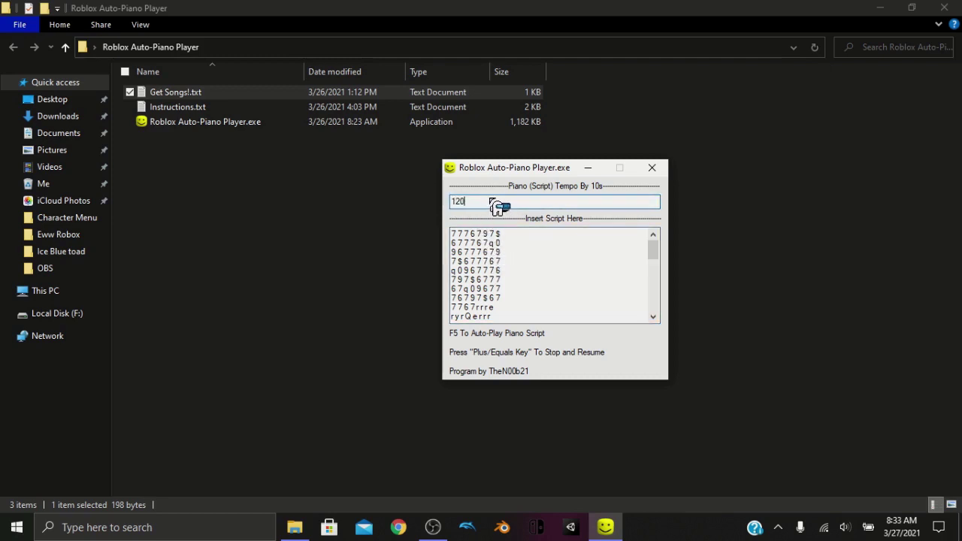
pyautogui.doubleClick(478, 207)
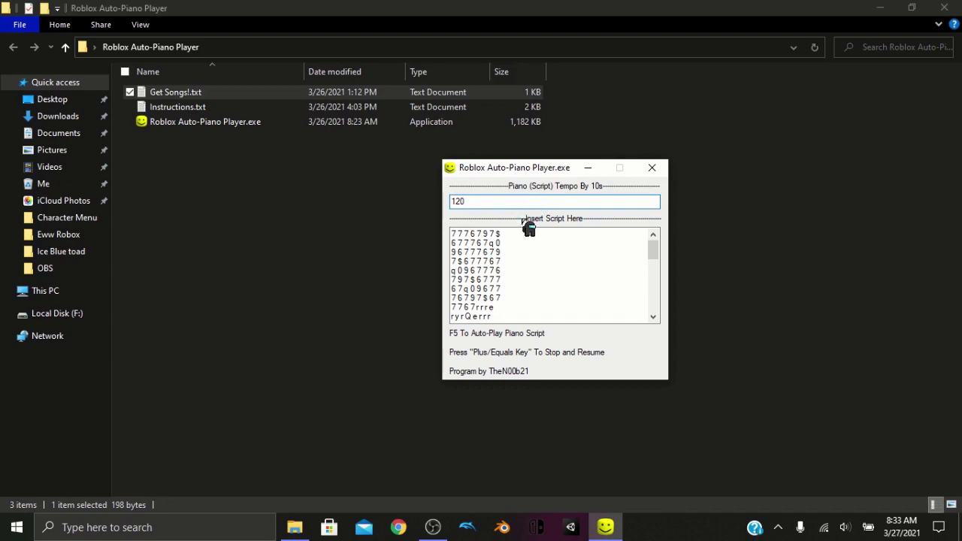
# Step: Minimise the auto-piano player and close the Roblox Auto-Piano Player folder window
pyautogui.click(590, 168)
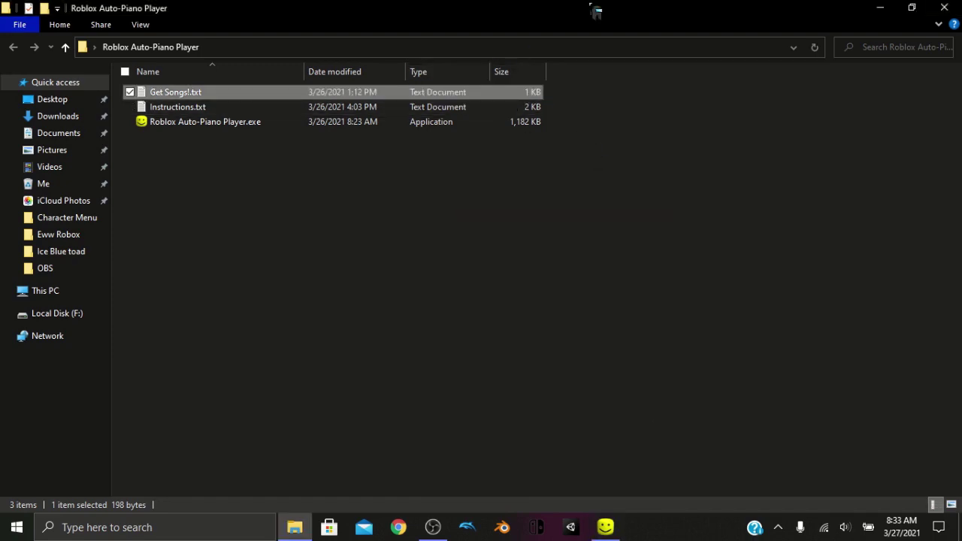
pyautogui.click(944, 8)
pyautogui.click(602, 534)
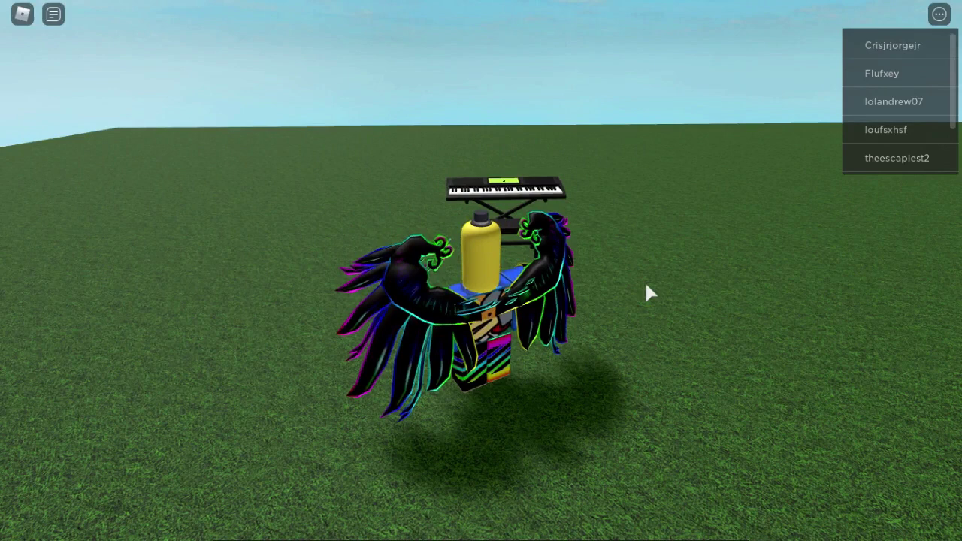
# Step: Bring up the auto-piano player over the Roblox game to check its tempo and script, then minimise it again
pyautogui.press('super')
pyautogui.click(606, 526)
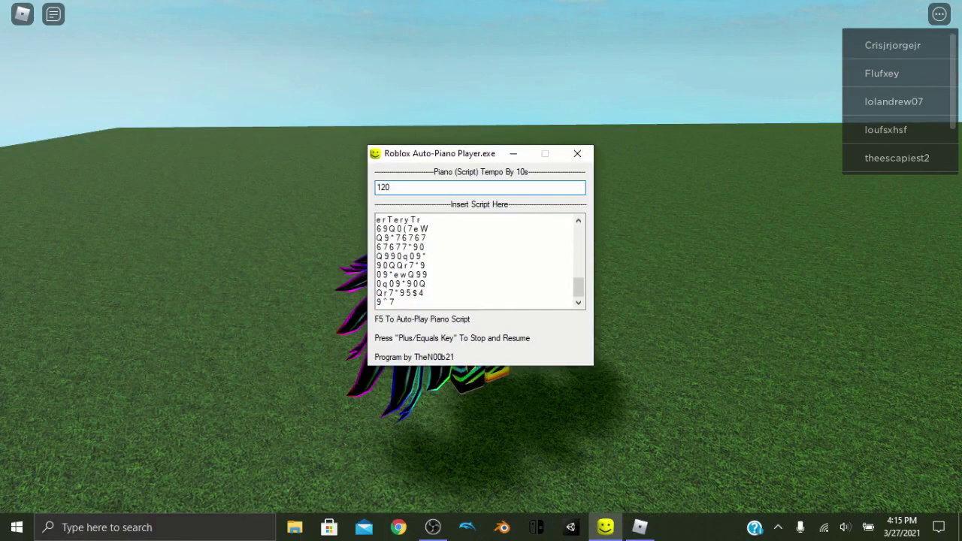
pyautogui.moveTo(487, 154); pyautogui.dragTo(653, 181)
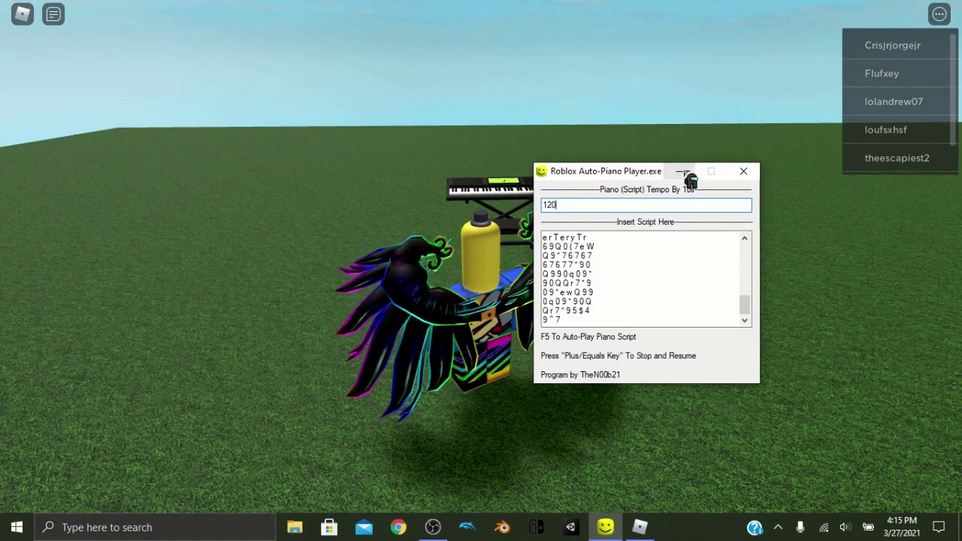
pyautogui.click(684, 174)
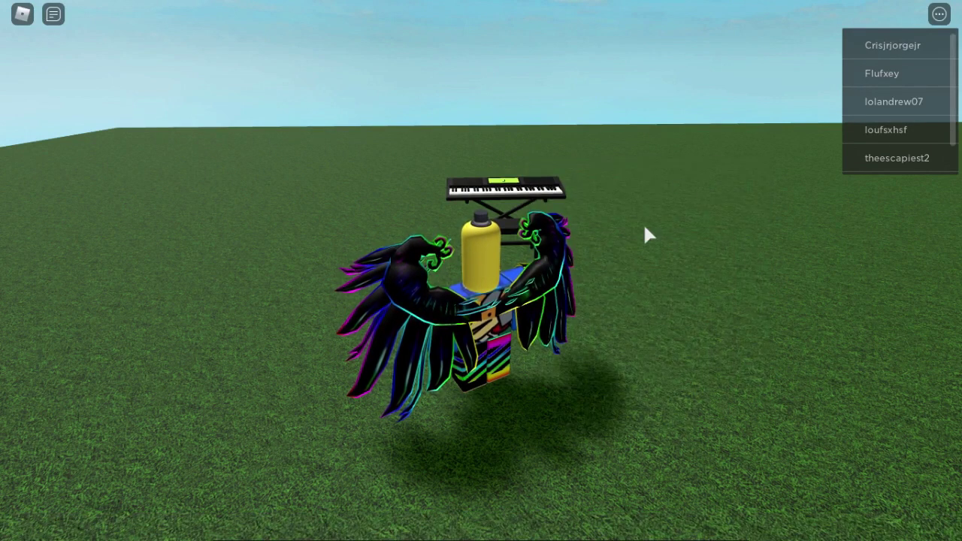
# Step: Walk the character to the keyboard, open the piano's music sheet while seated, and exit the piano
pyautogui.moveTo(642, 222); pyautogui.dragTo(598, 255)
pyautogui.press('w')
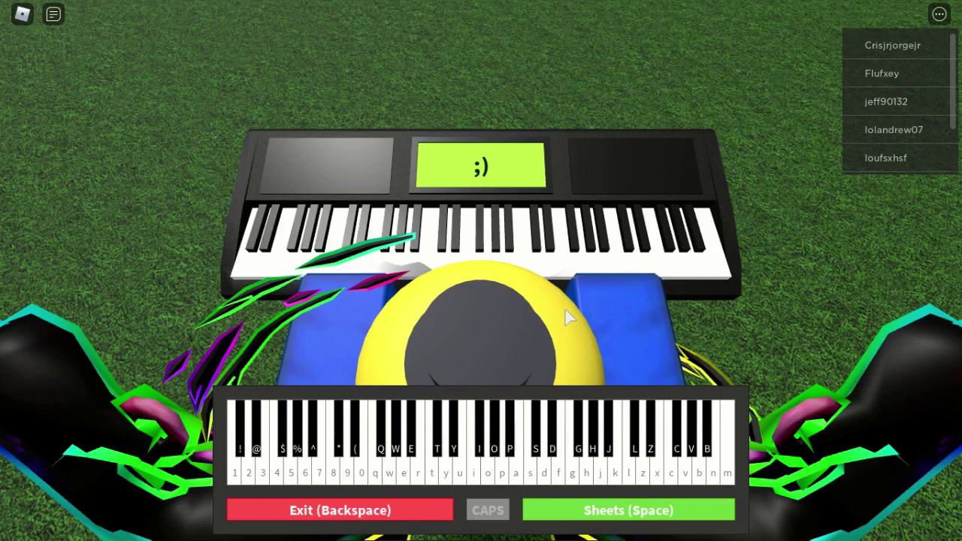
pyautogui.press('space')
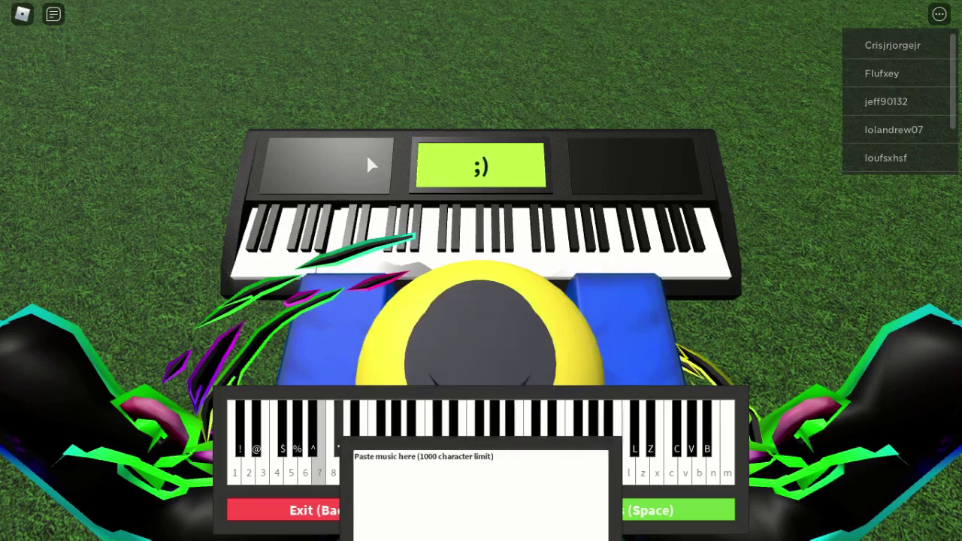
pyautogui.scroll(-5, 367, 163)
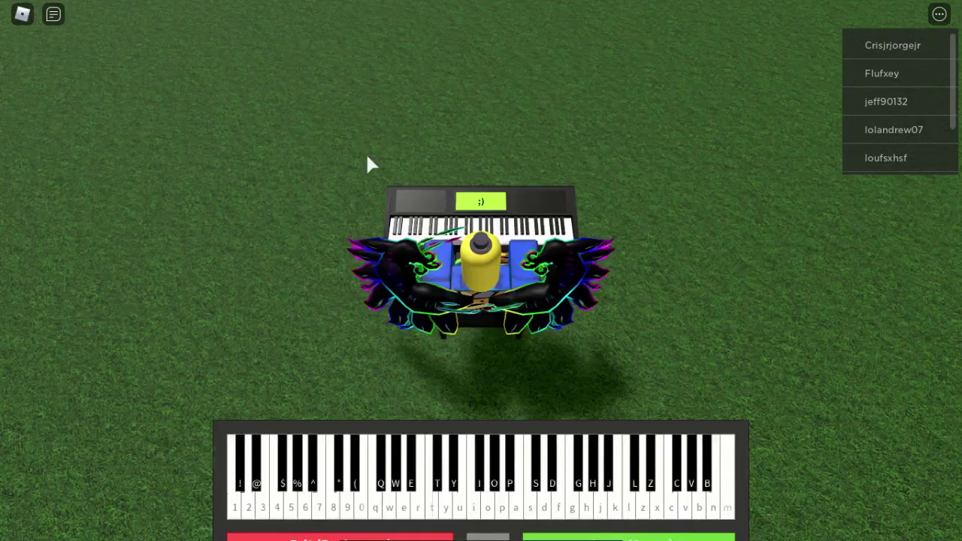
pyautogui.press('BackSpace')
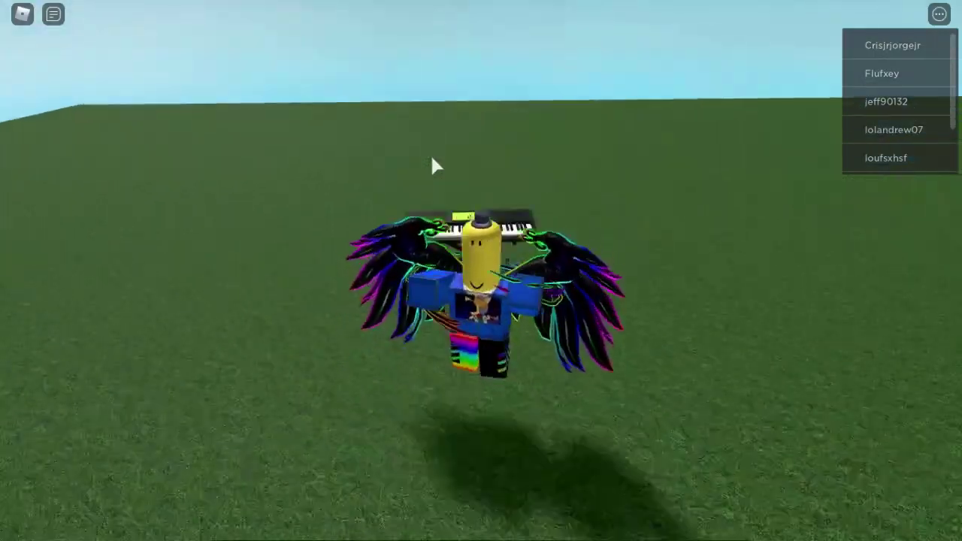
# Step: Seat the character at the keyboard again and toggle the piano's music sheet
pyautogui.press('w')
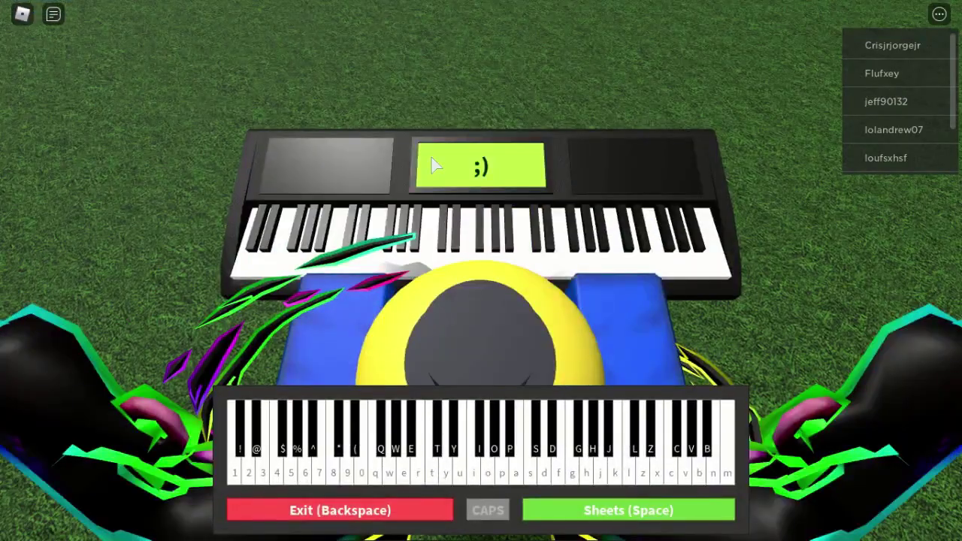
pyautogui.press('space')
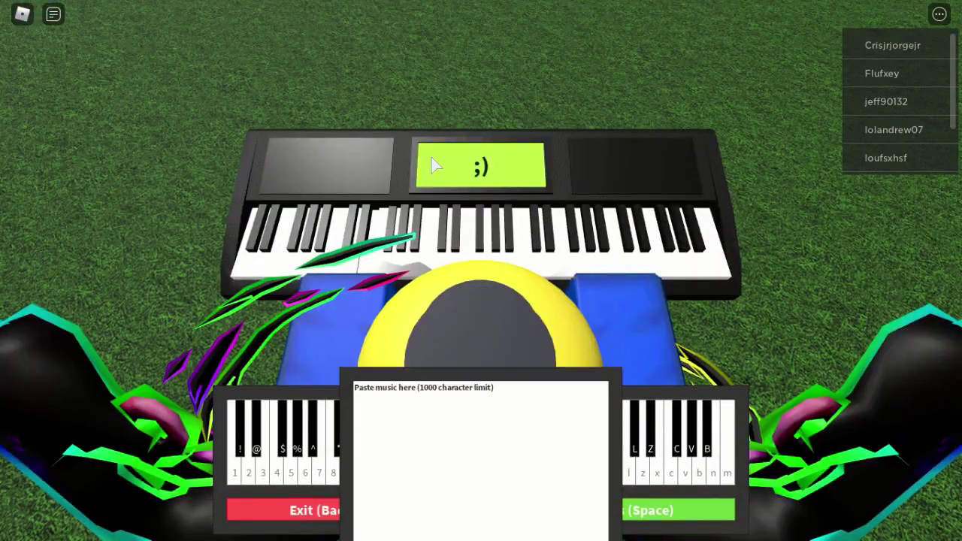
pyautogui.press('space')
pyautogui.press('space')
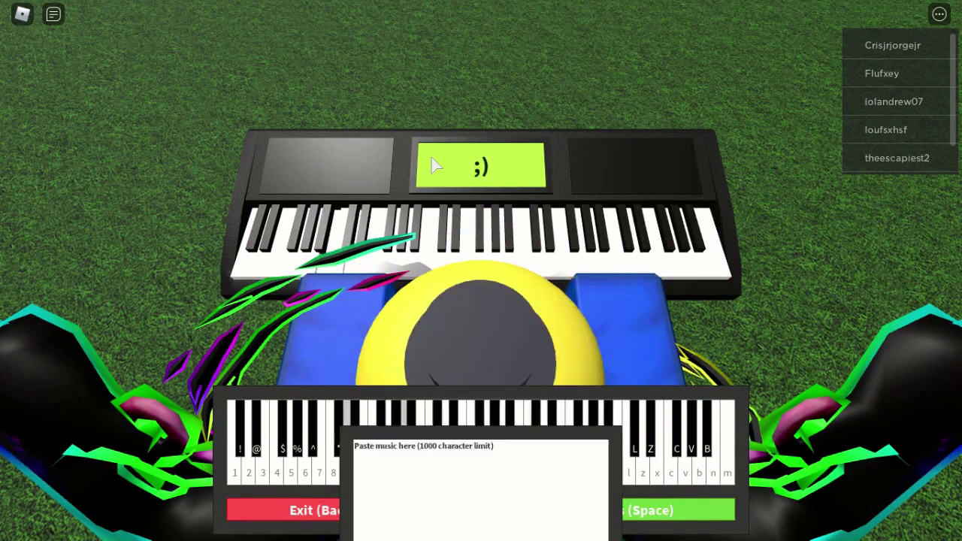